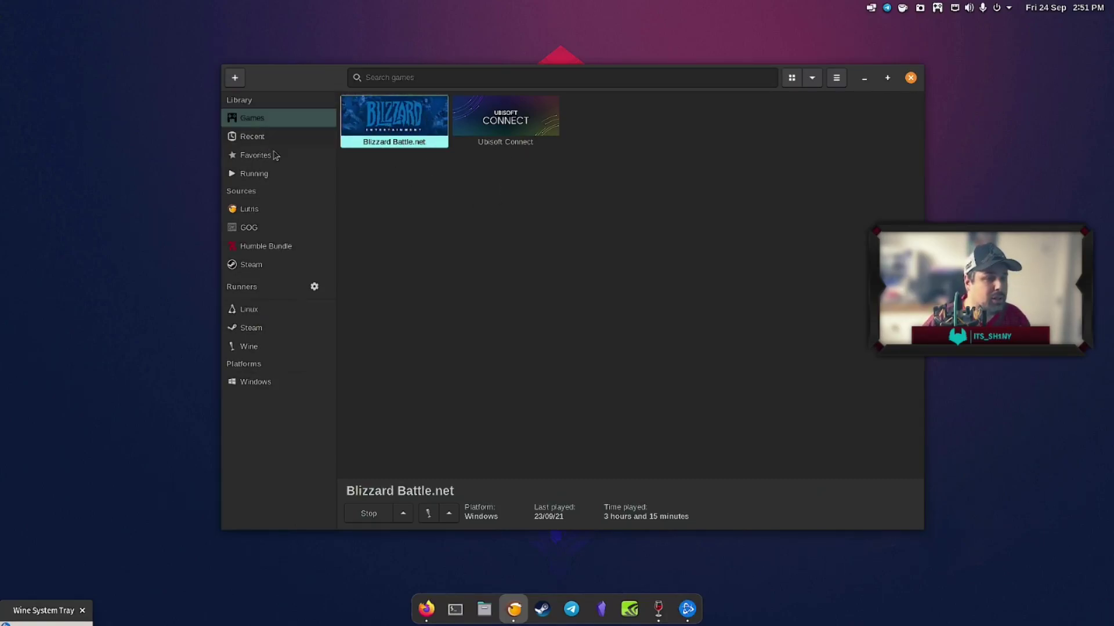
- Search the Lutris source's community installers for "battle.net" and select the Blizzard Battle.net entry
mouse_move(272, 217)
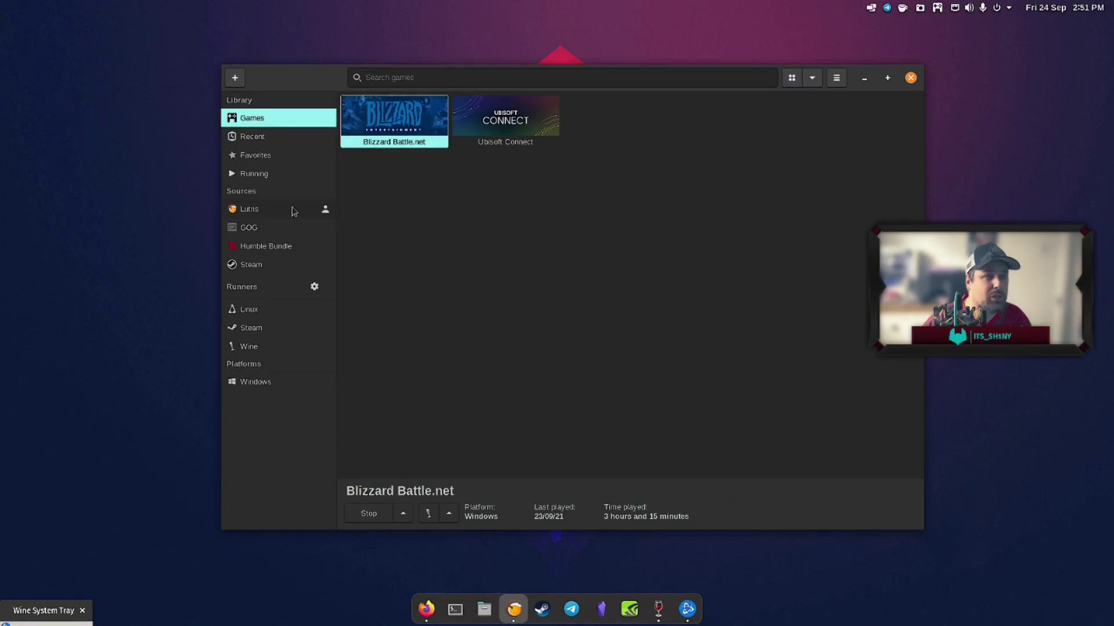
left_click(284, 212)
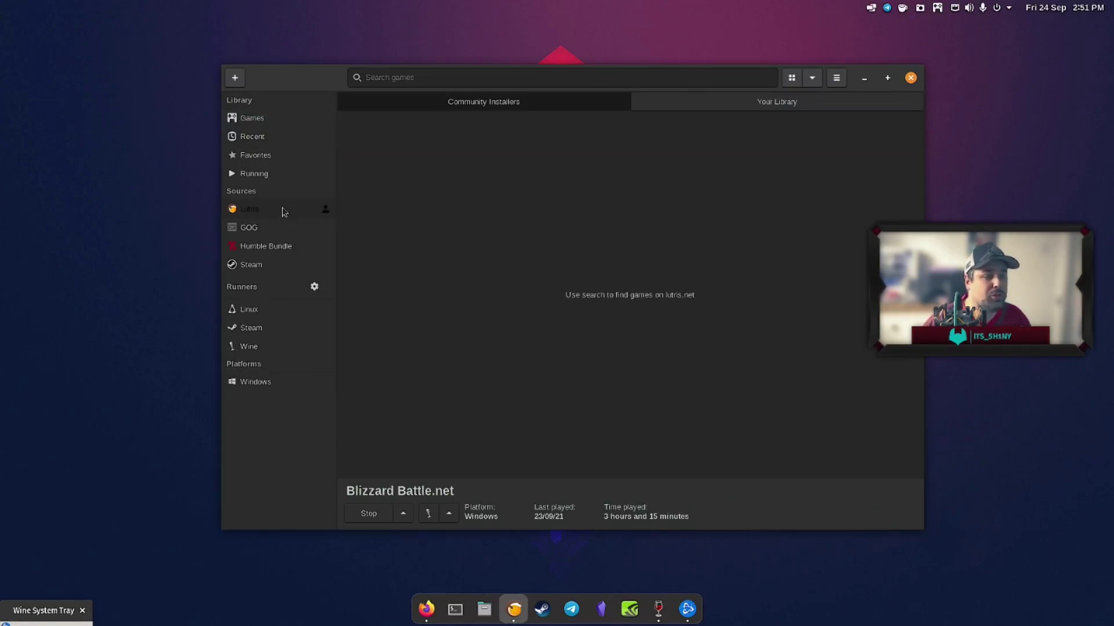
left_click(505, 83)
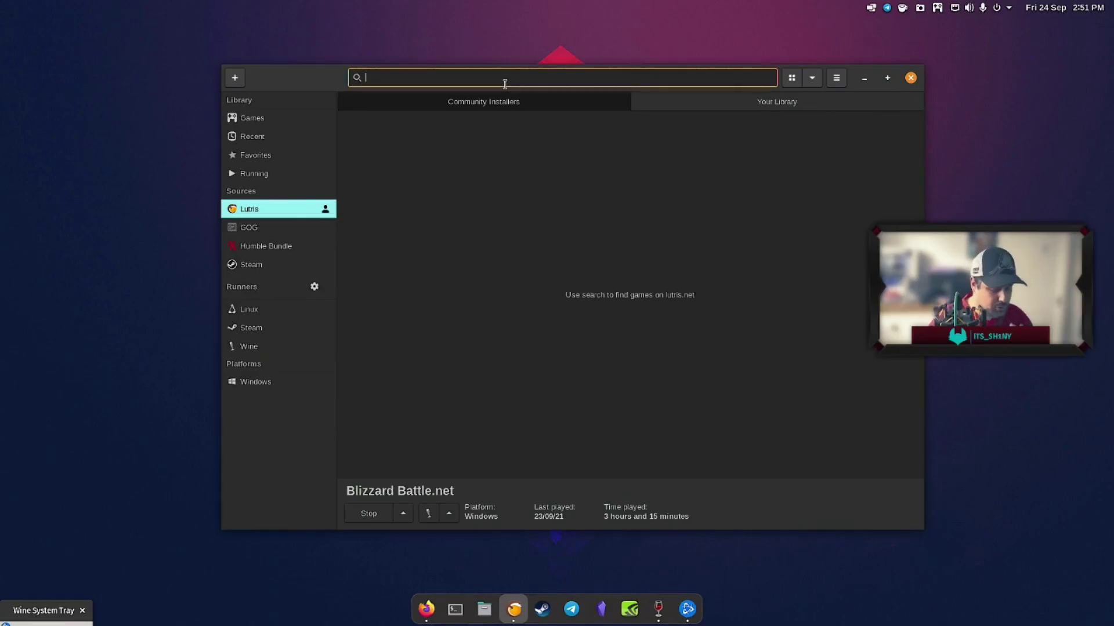
type("battle.net")
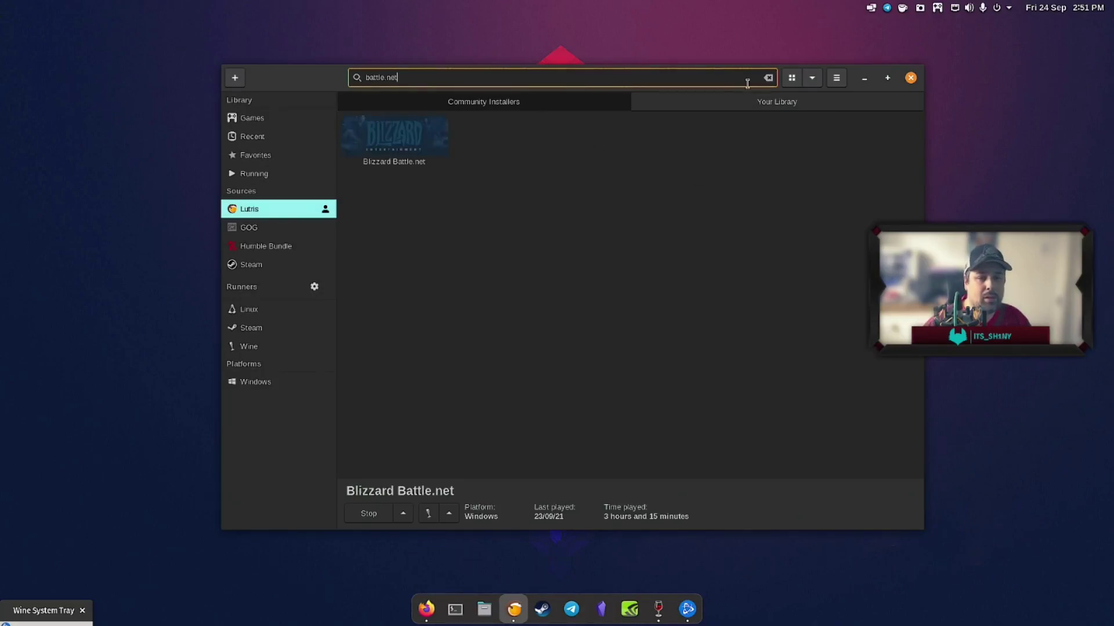
left_click(414, 145)
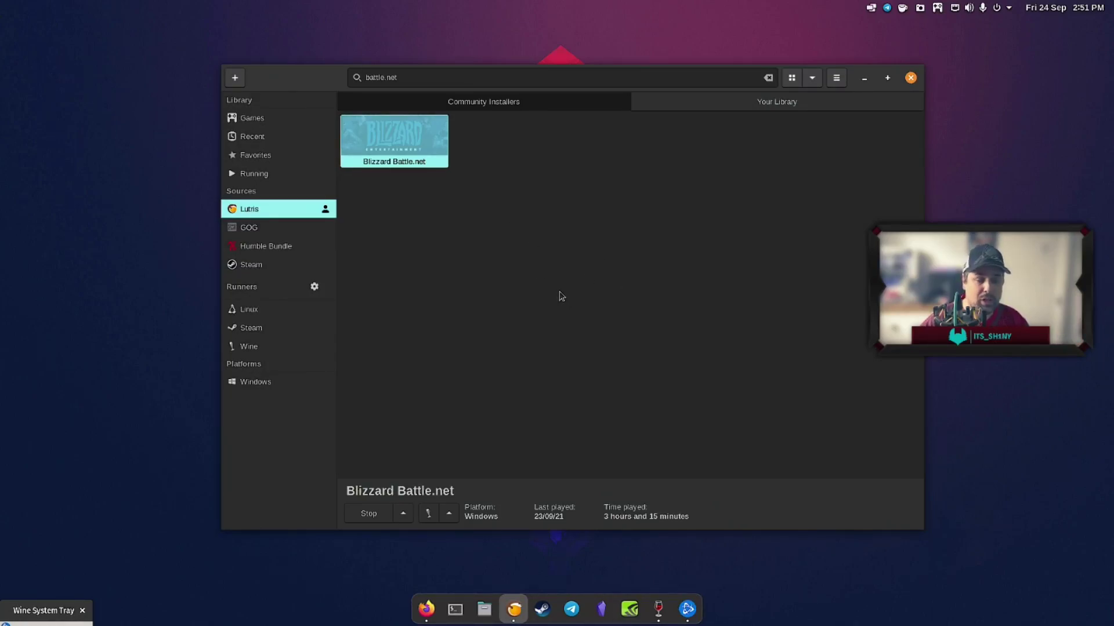
left_click(538, 217)
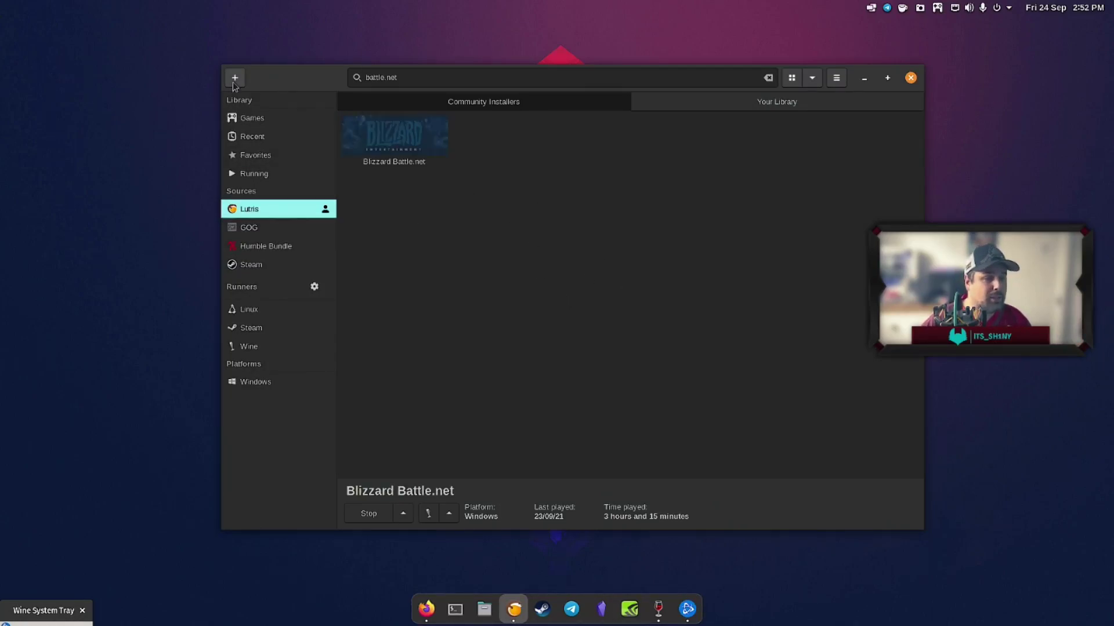
- Return to the Games library and clear the search text
left_click(259, 116)
triple_click(428, 77)
key("BackSpace")
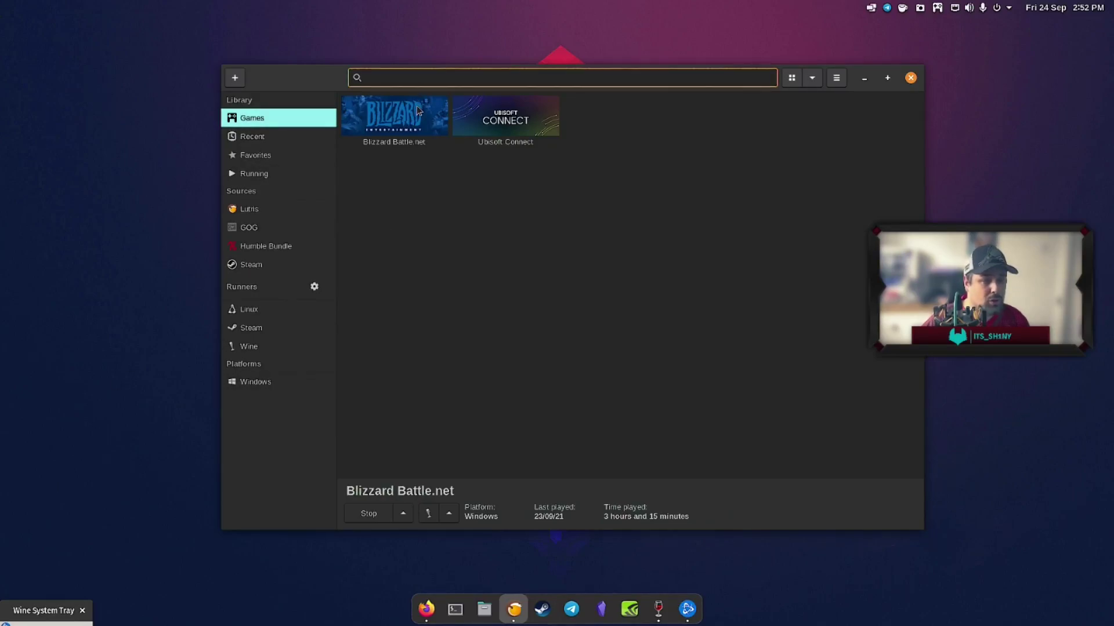
- Bring up the Battle.net launcher on its Diablo II: Resurrected page and close it
left_click(43, 612)
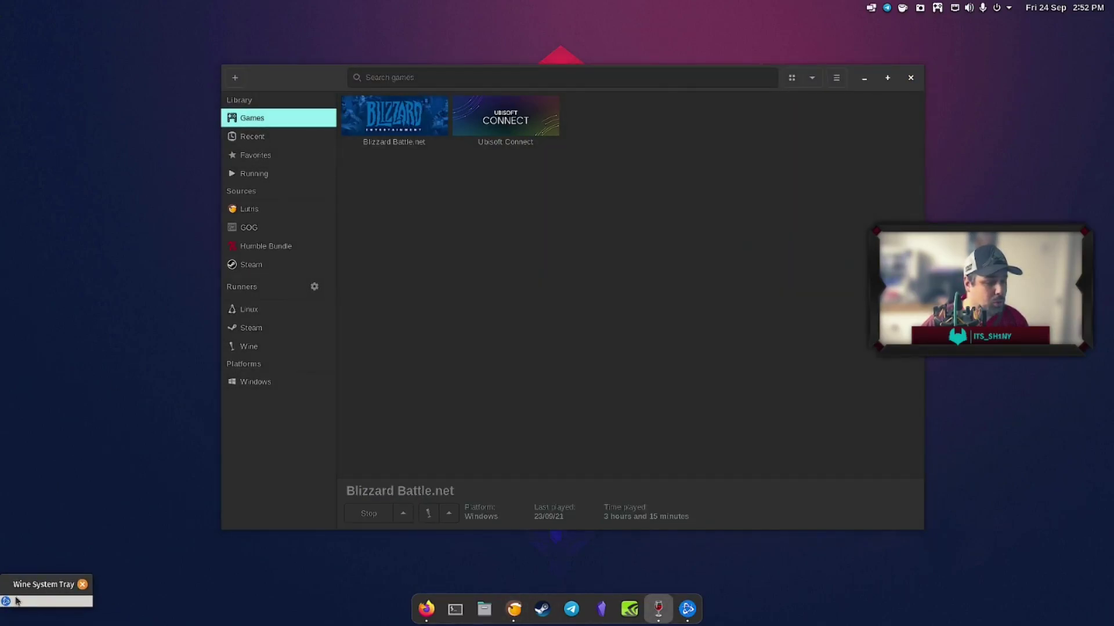
left_click_drag(39, 584, 48, 594)
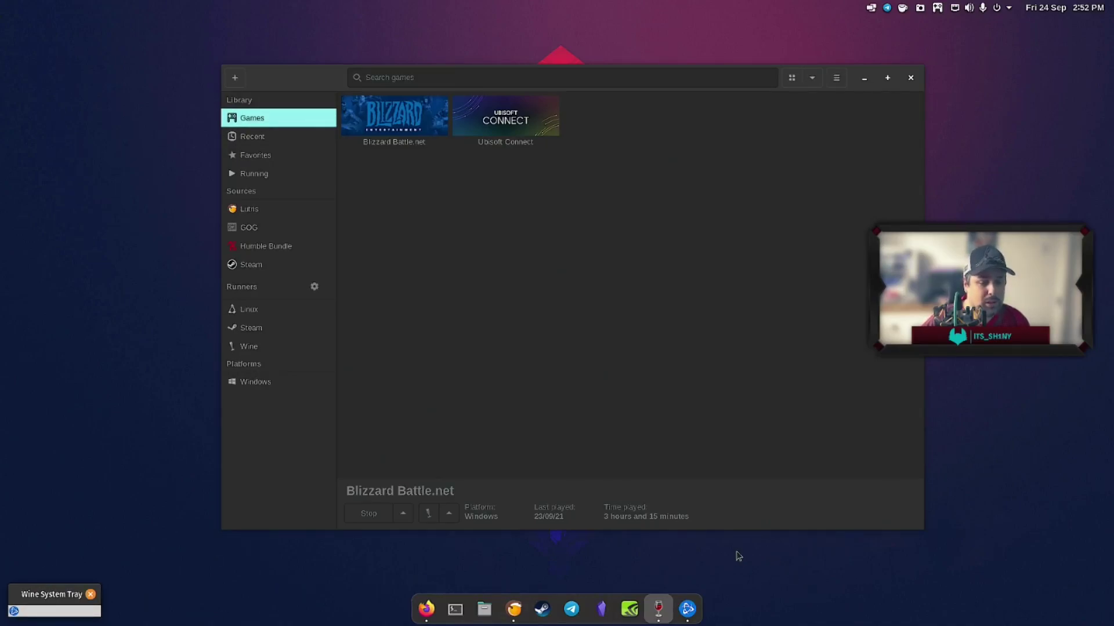
left_click(688, 609)
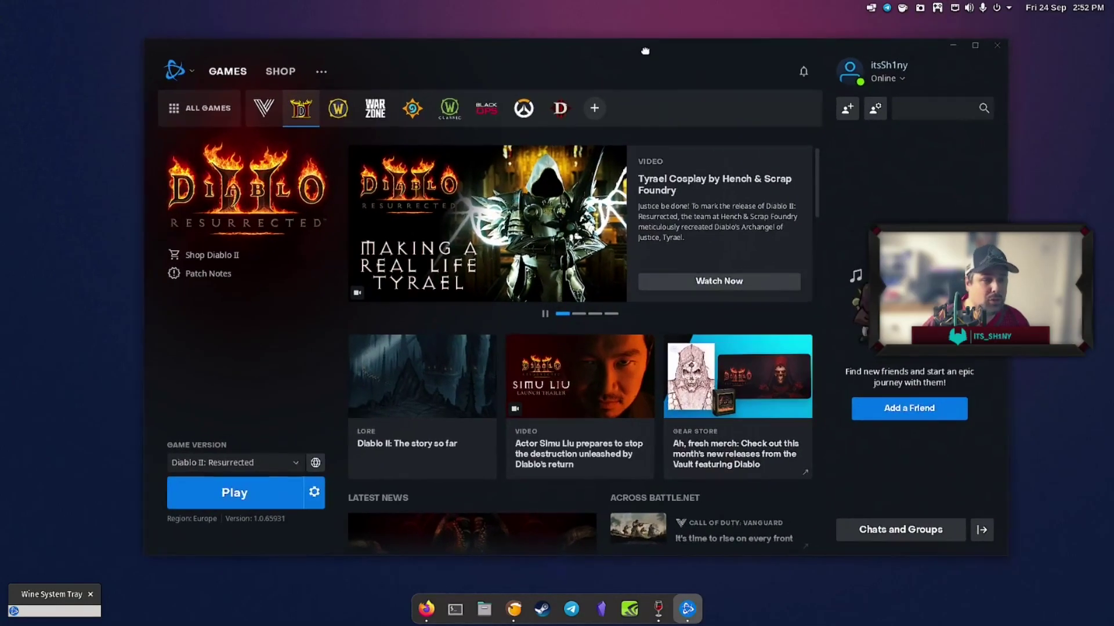
mouse_move(645, 51)
left_mouse_down()
mouse_move(618, 68)
mouse_move(636, 45)
left_mouse_up()
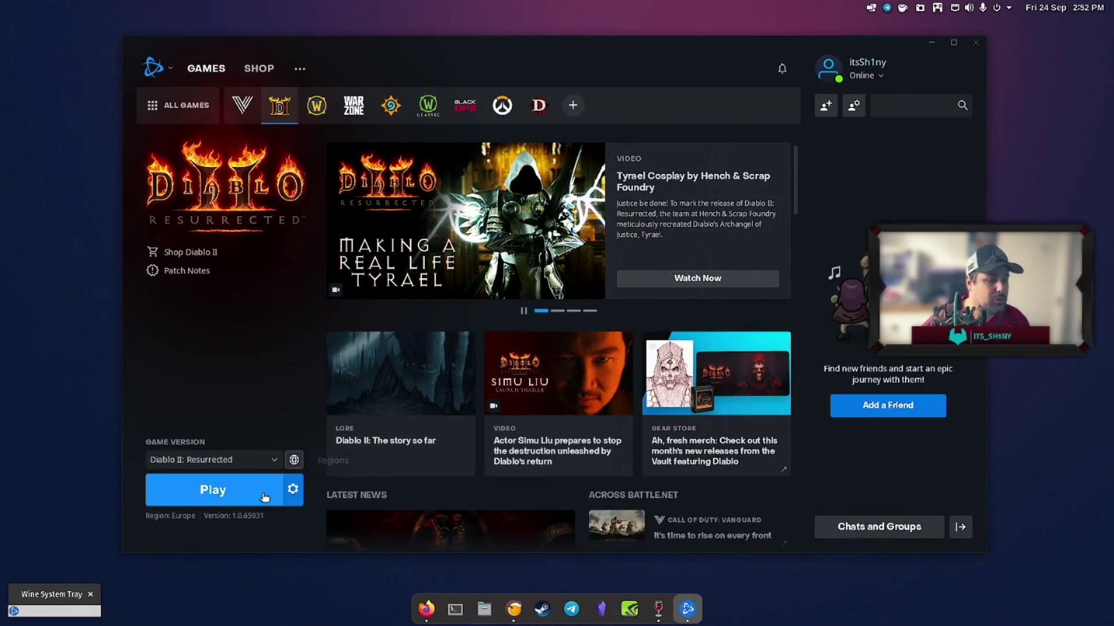
left_click(219, 500)
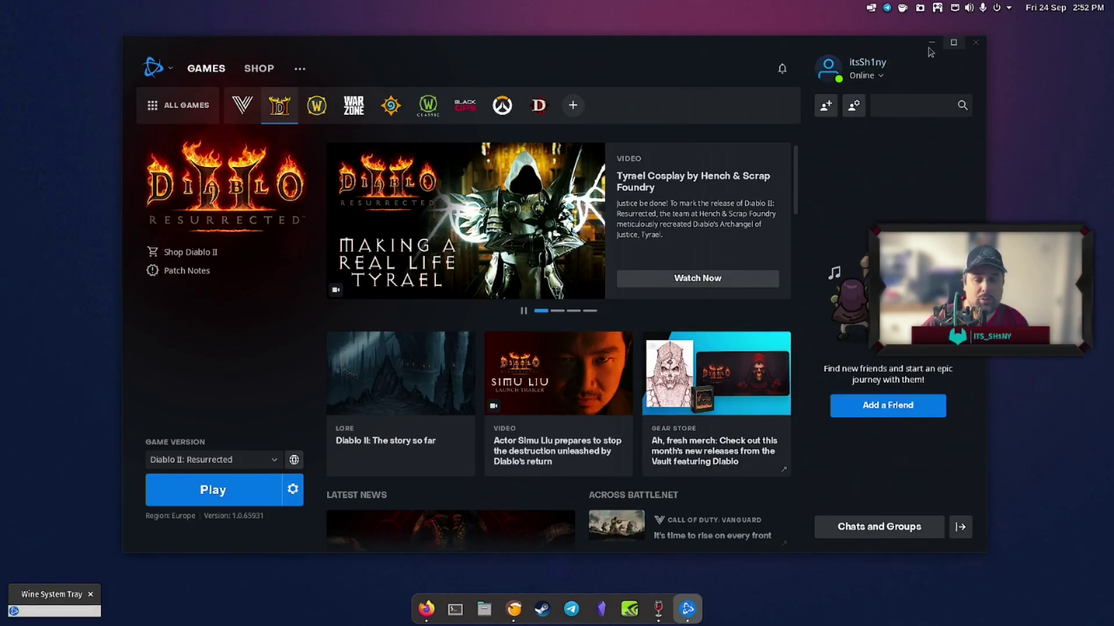
left_click(978, 45)
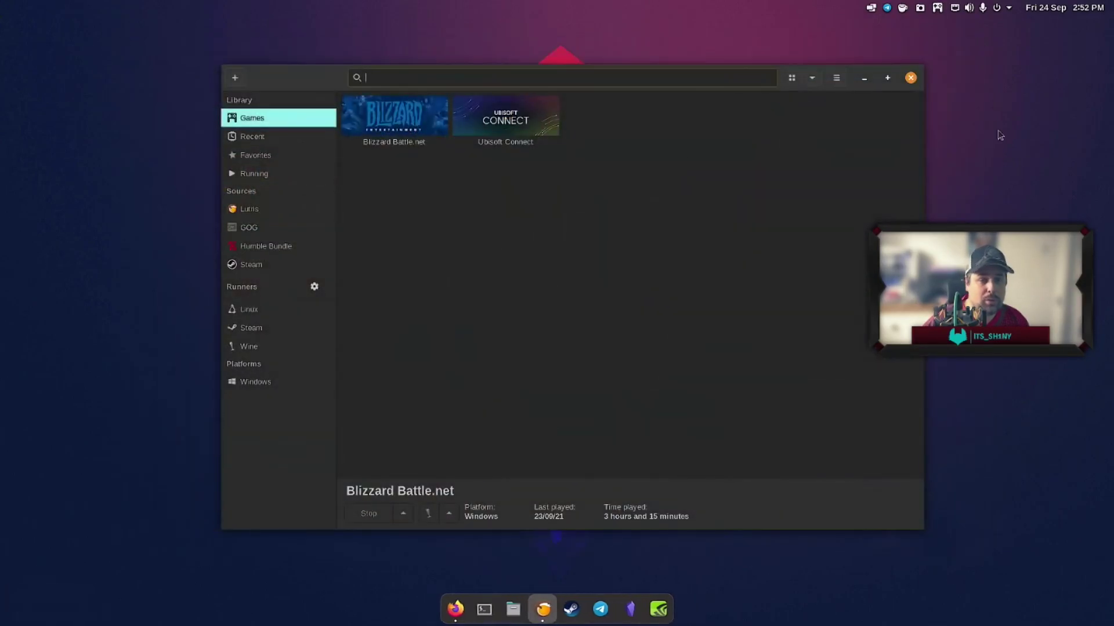
- Examine the system options, runner options and available Wine versions in Blizzard Battle.net's configuration, and close it without changes
left_click(403, 135)
right_click(403, 137)
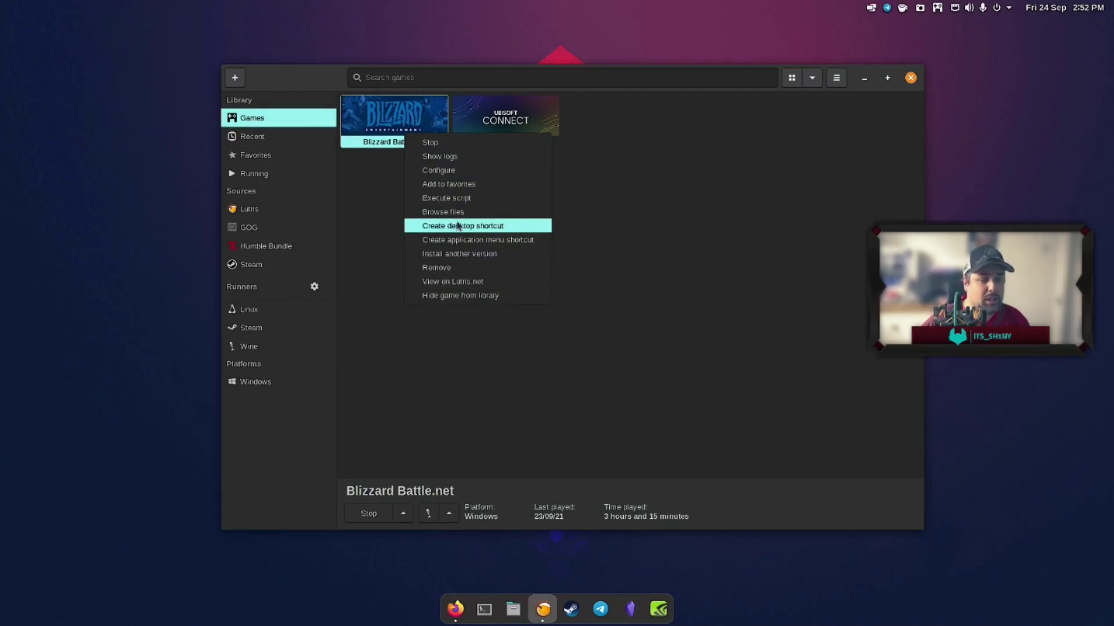
left_click(455, 172)
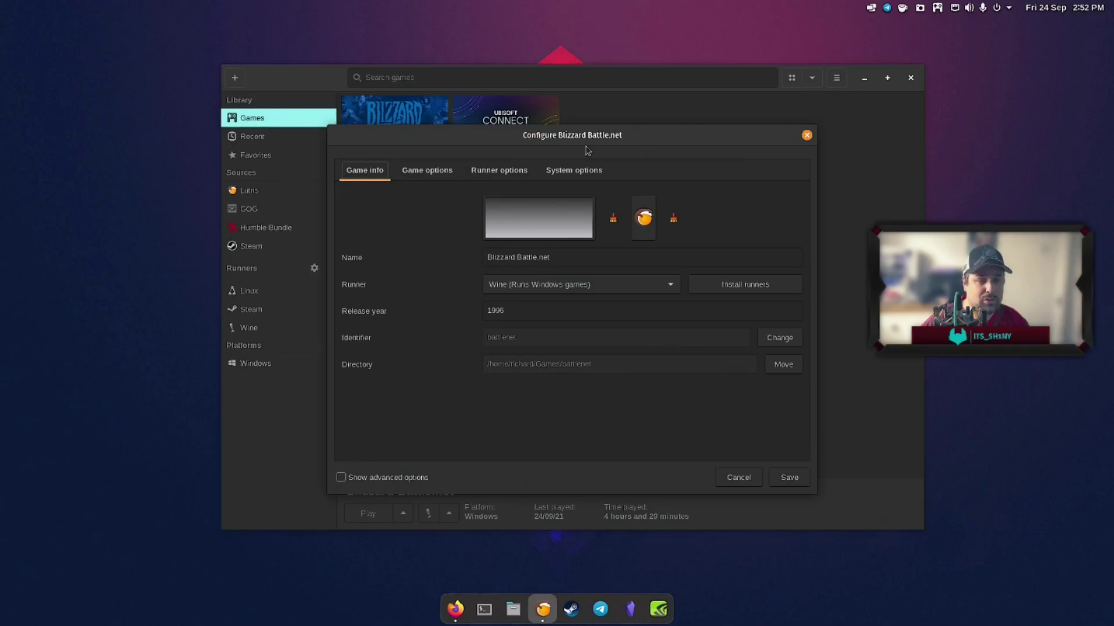
left_click(583, 170)
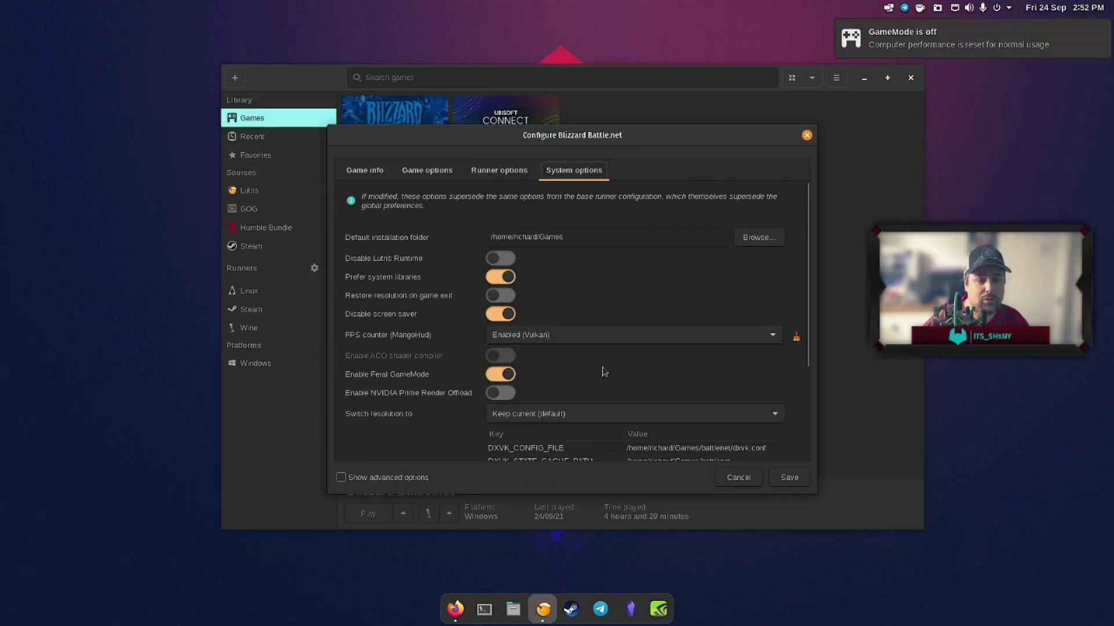
left_click(505, 170)
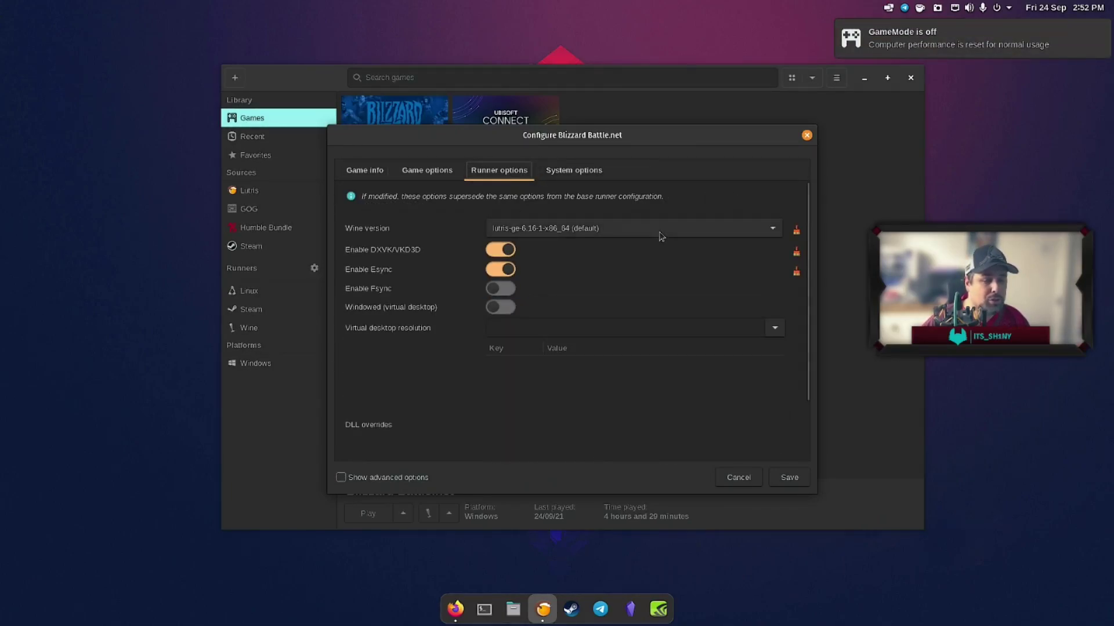
left_click(771, 230)
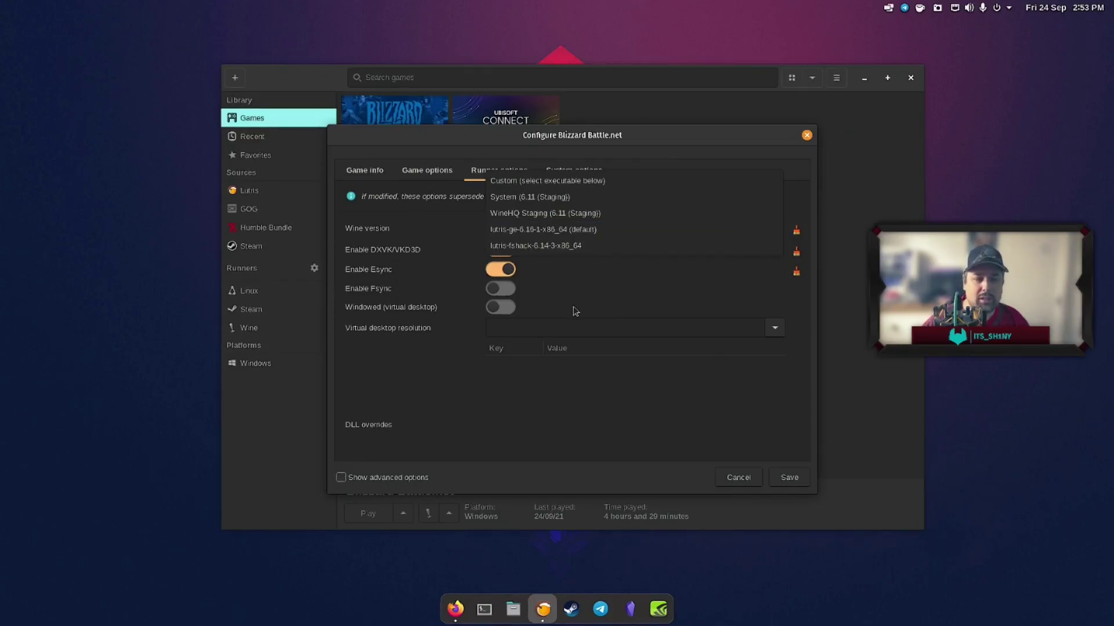
left_click(621, 286)
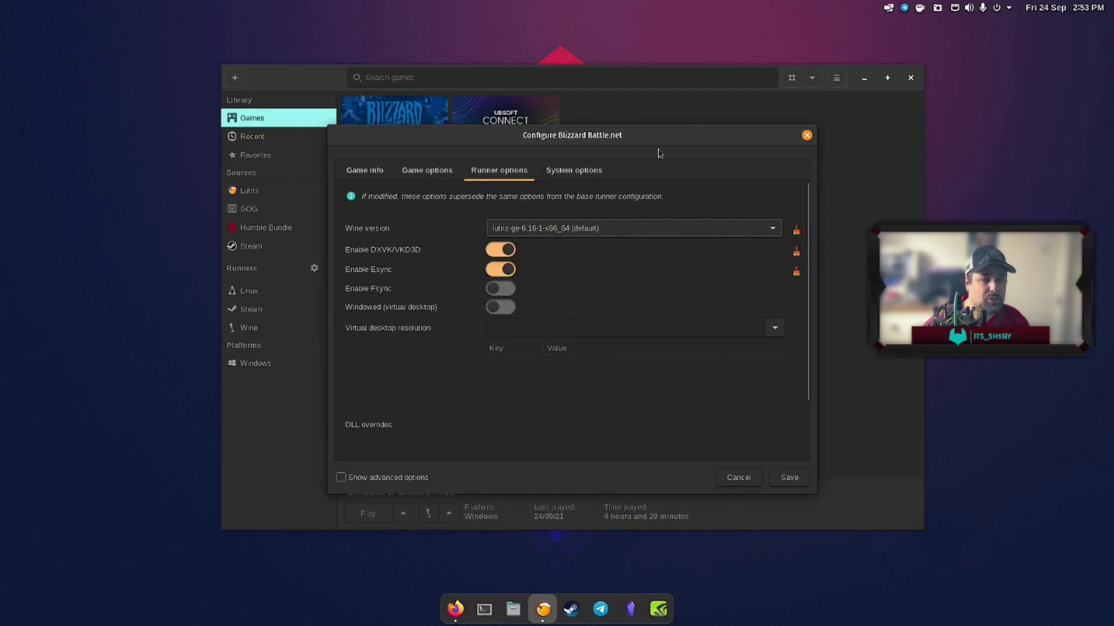
left_click(806, 135)
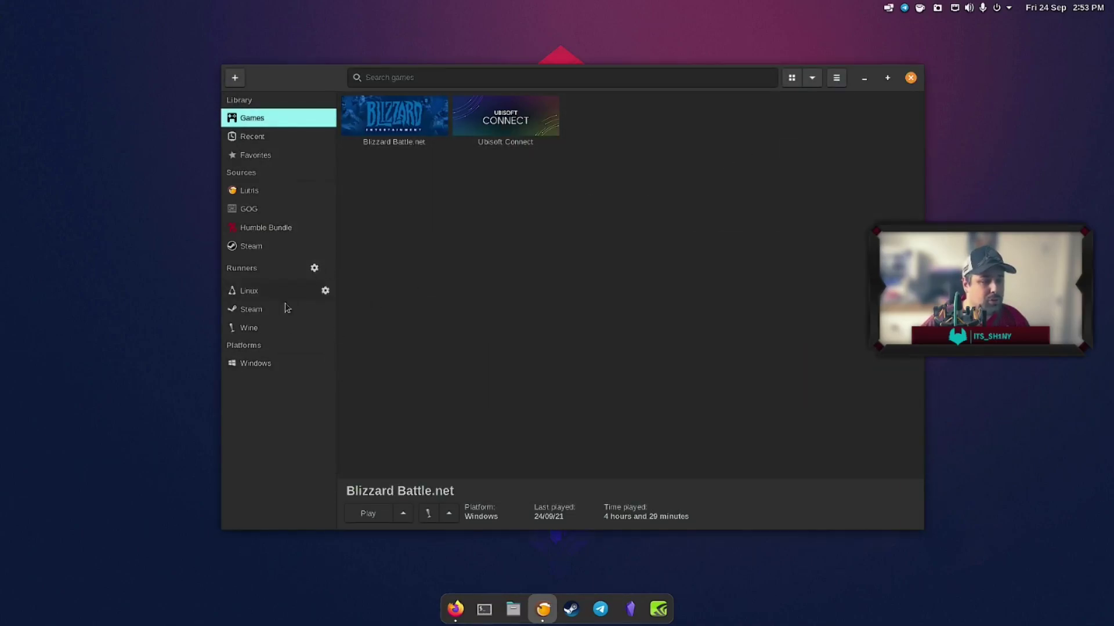
- Check which Wine versions are available in the Wine runner's own configuration and close it without changes
left_click(326, 327)
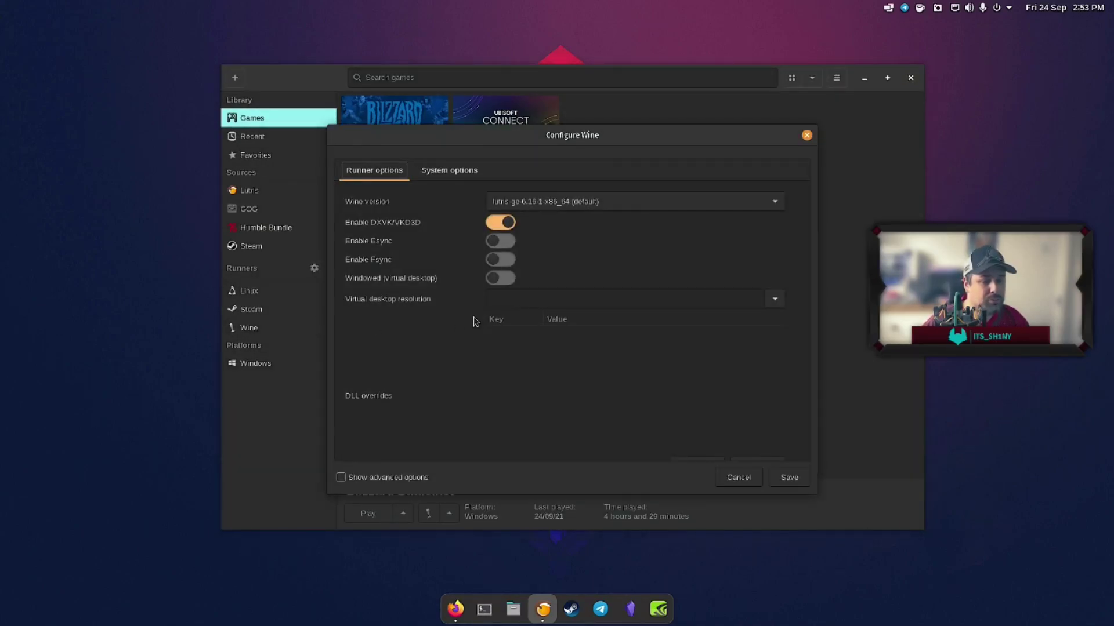
left_click(570, 202)
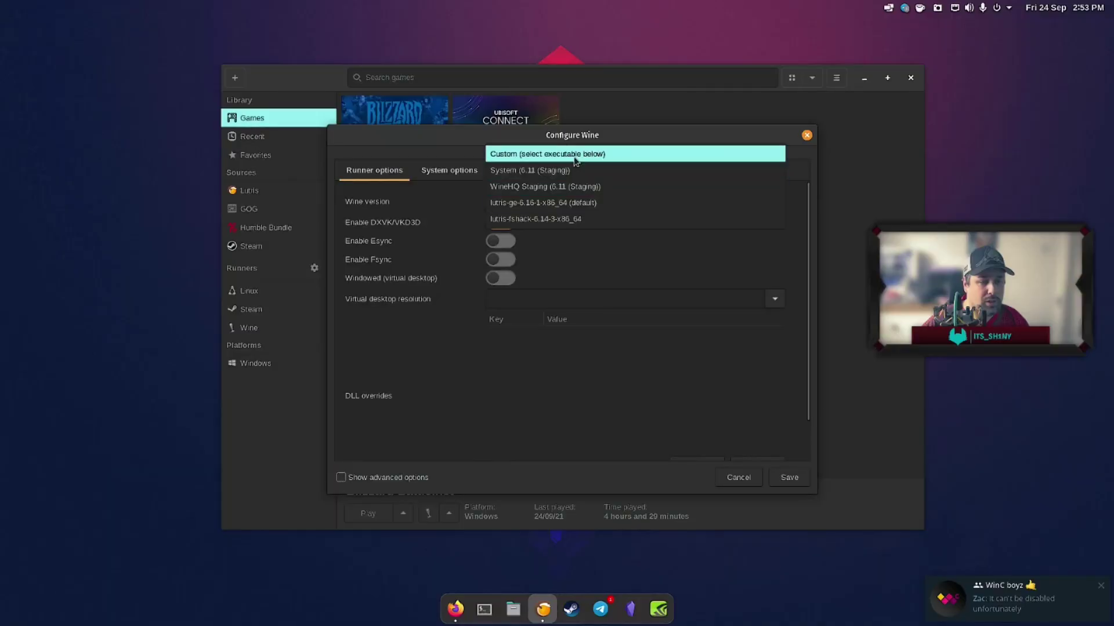
key("Escape")
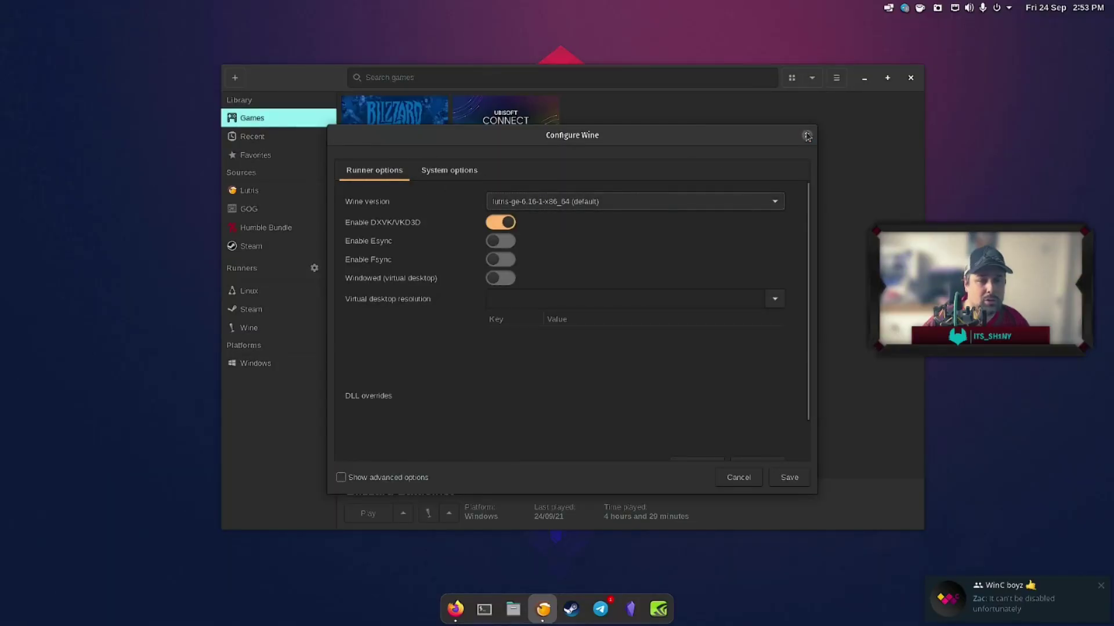
key("Escape")
- Review the downloadable and installed Wine versions in the runner manager's Wine version management, and close the manager
left_click(313, 268)
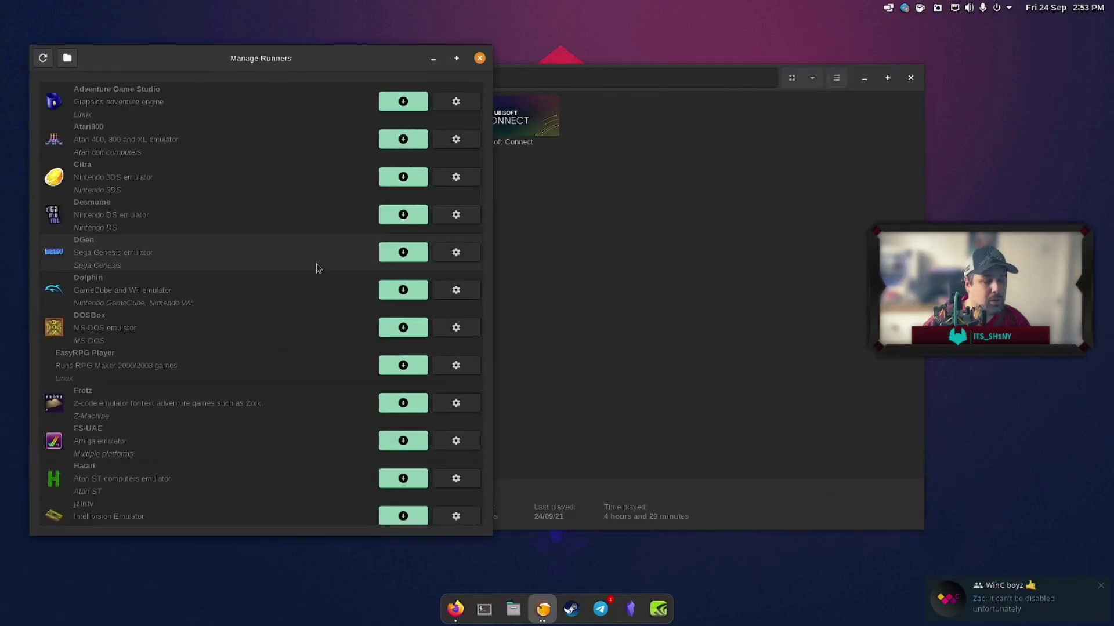
scroll(334, 351, "down", 4)
scroll(334, 351, "down", 10)
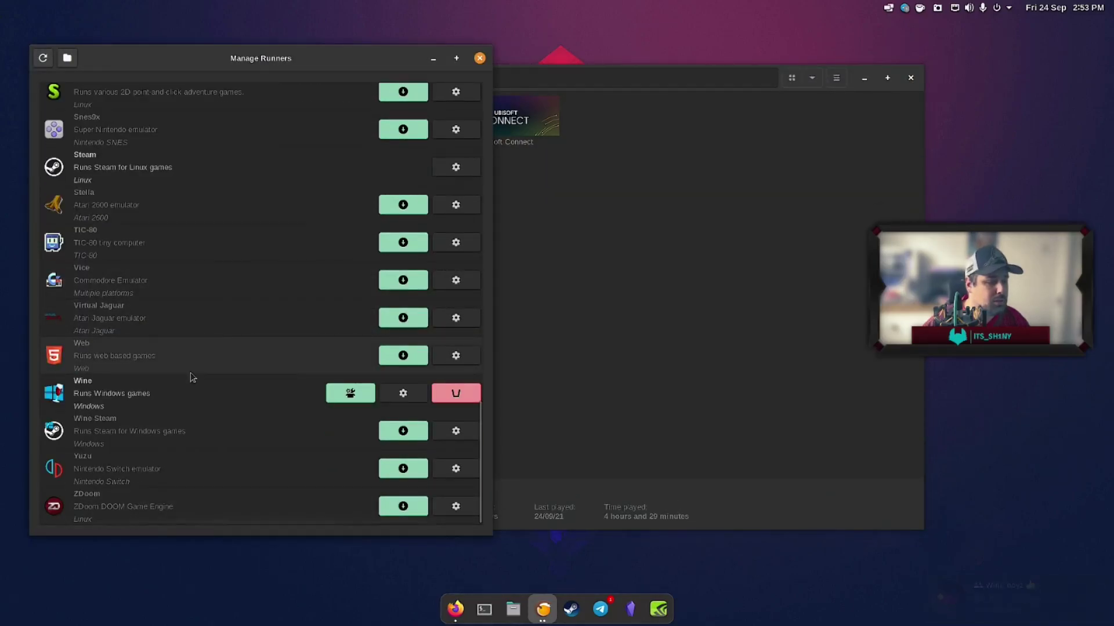
left_click(350, 394)
left_click_drag(339, 175, 562, 188)
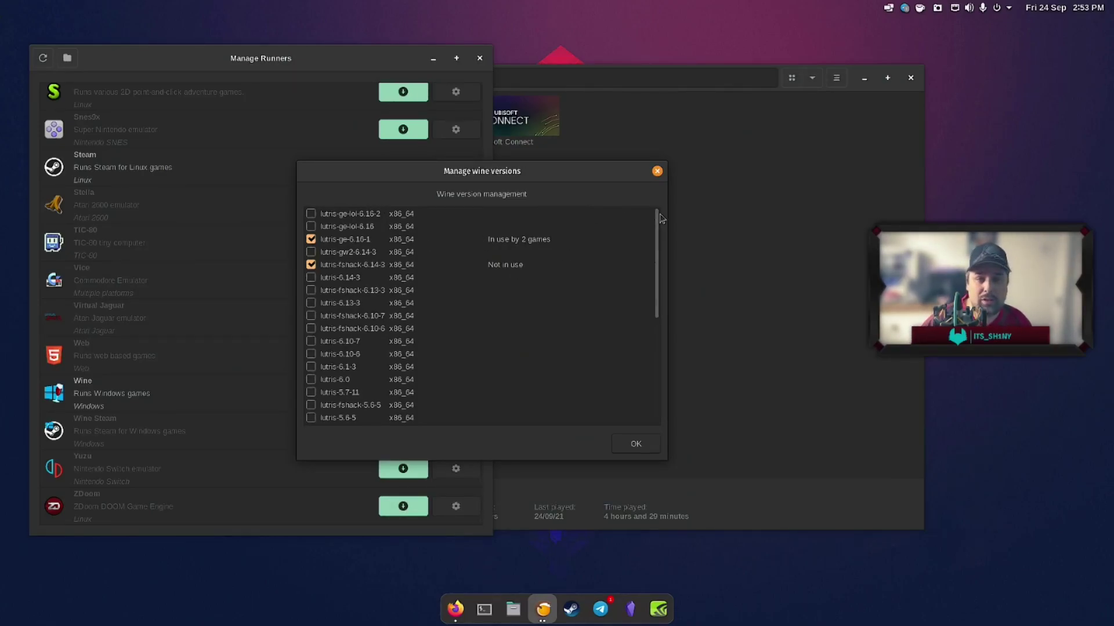
left_click(638, 432)
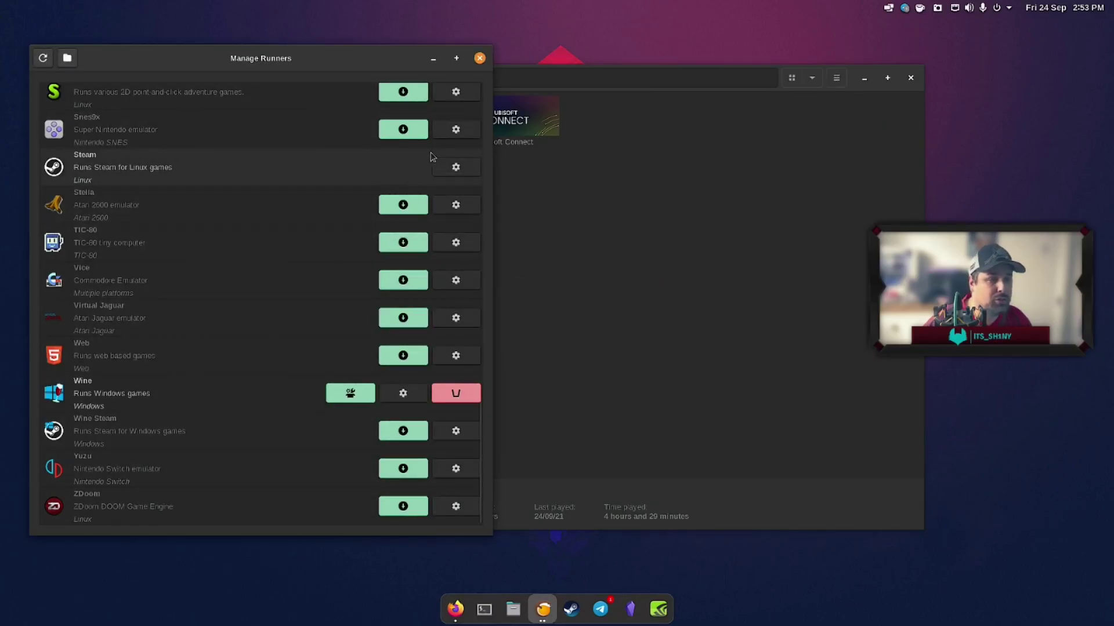
left_click(480, 58)
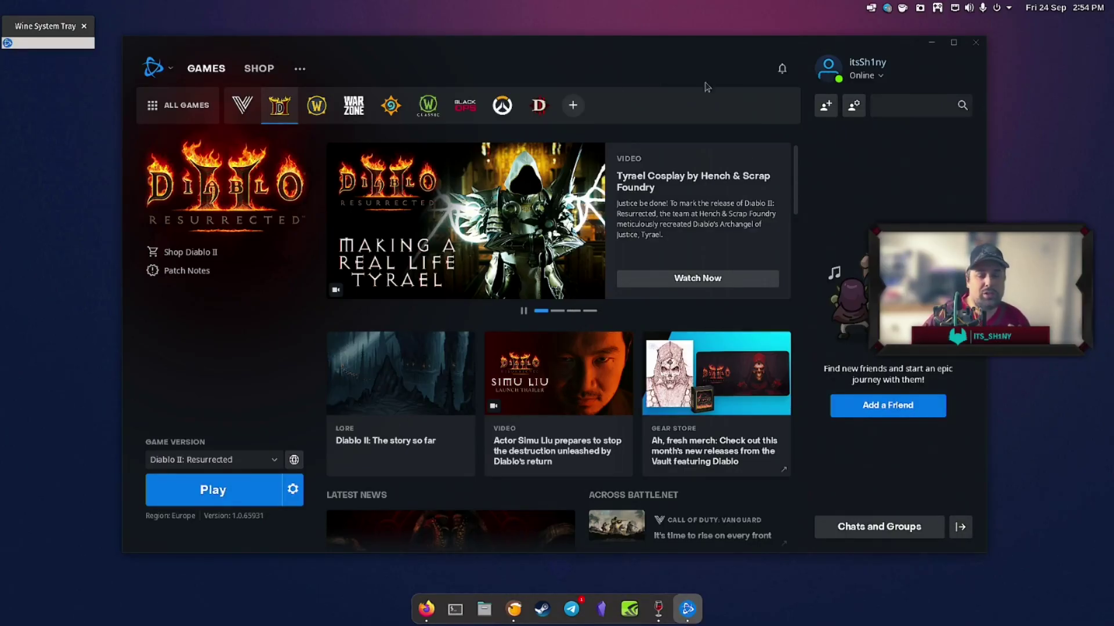
- Switch to Lutris, examine the system options and environment variables configured for Blizzard Battle.net, and minimize the library window
key("alt+Tab")
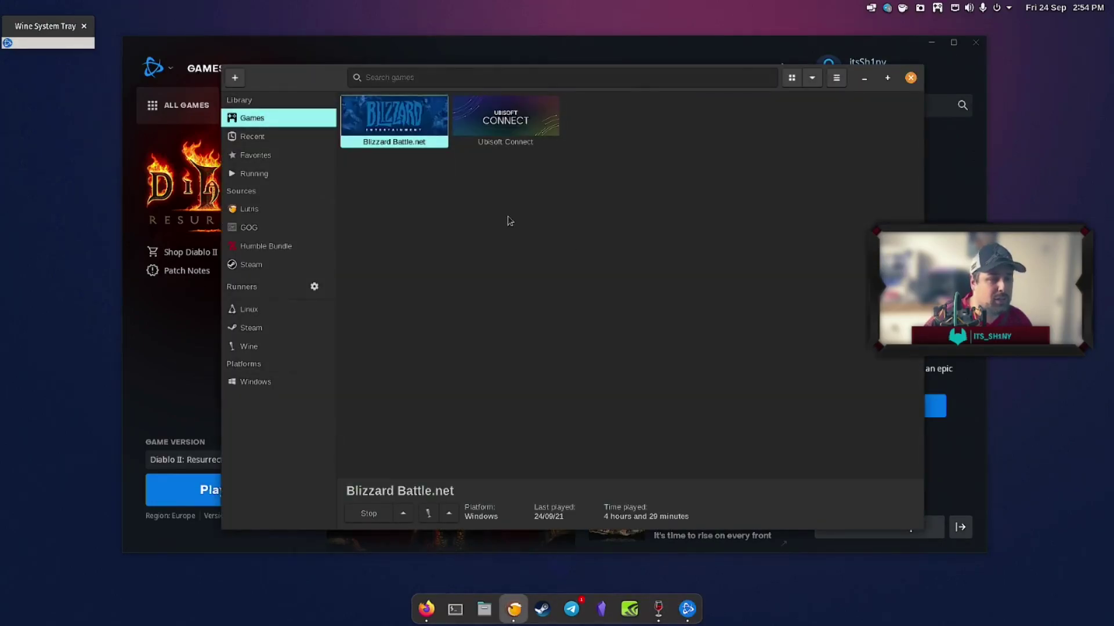
right_click(343, 110)
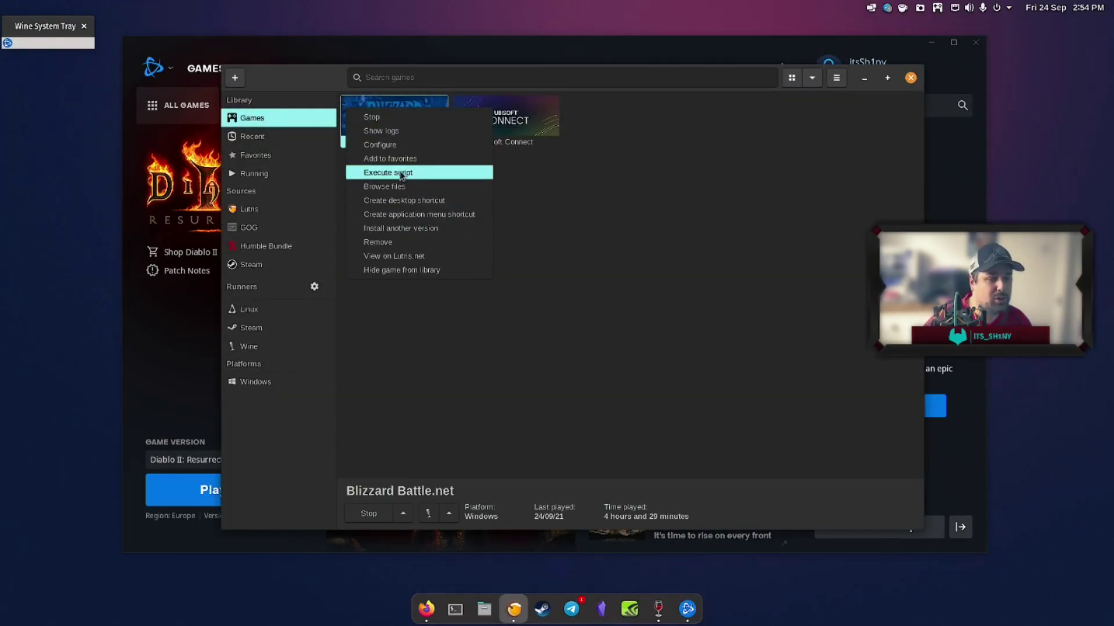
left_click(409, 145)
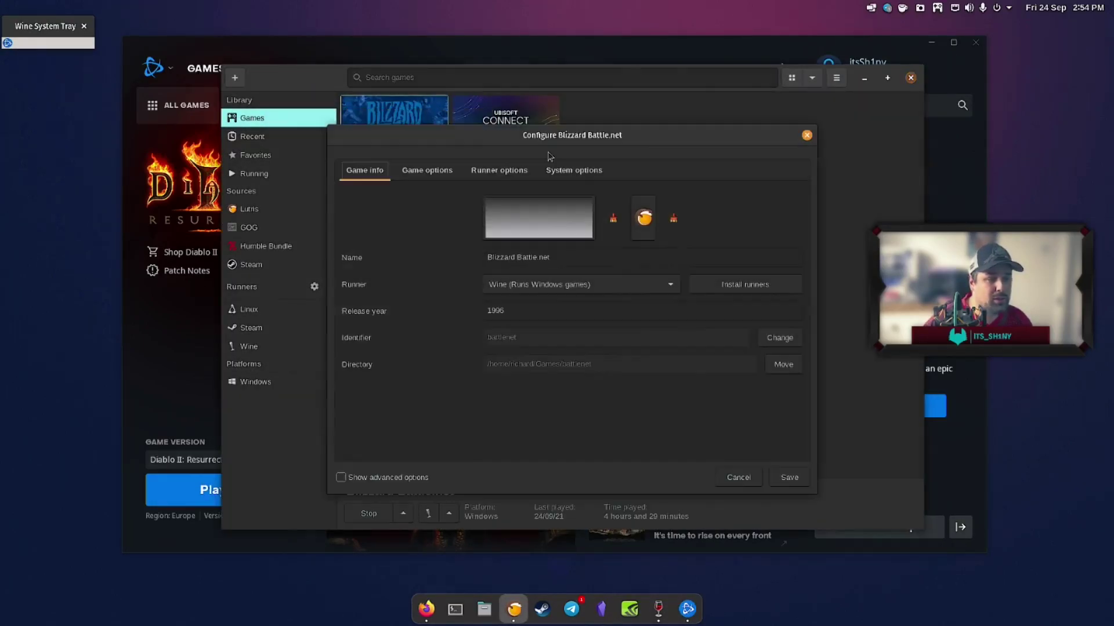
left_click(576, 167)
scroll(623, 359, "down", 3)
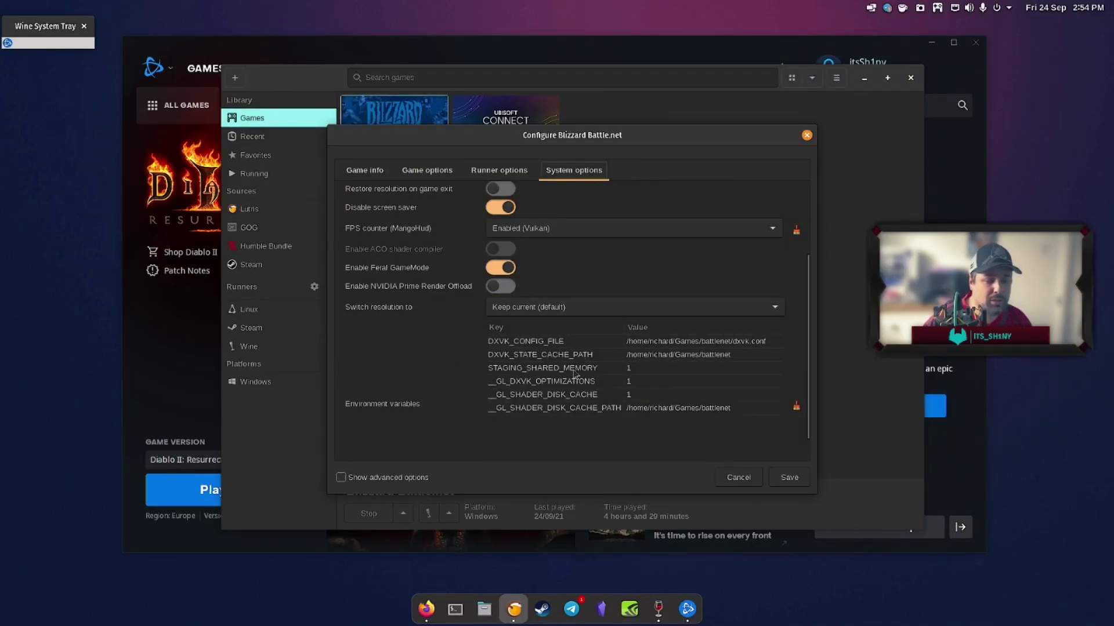
scroll(565, 301, "up", 4)
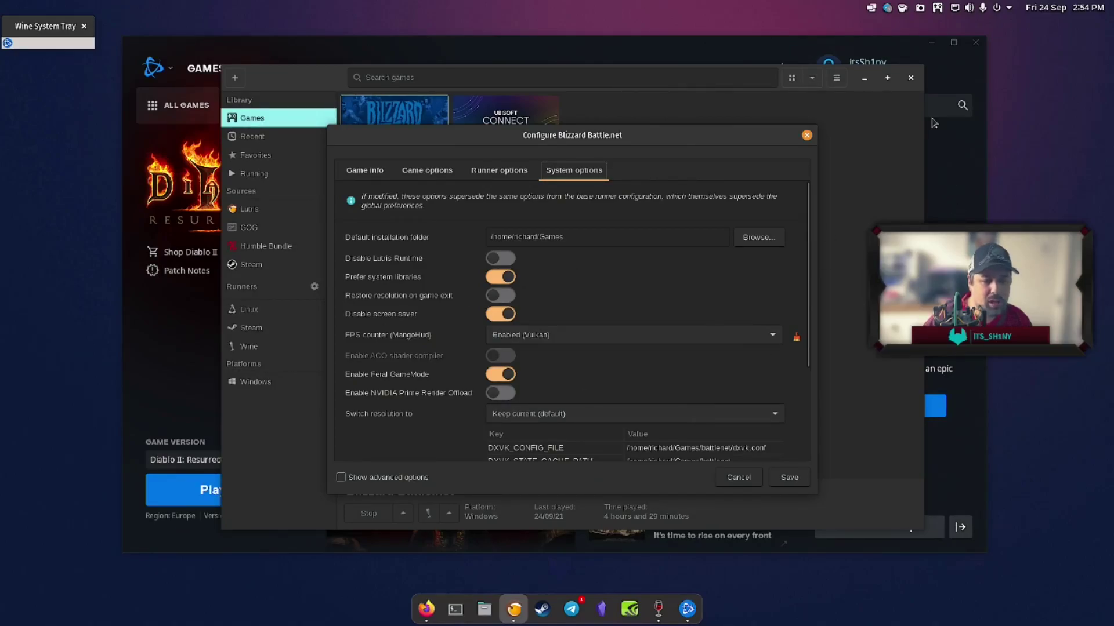
left_click(806, 135)
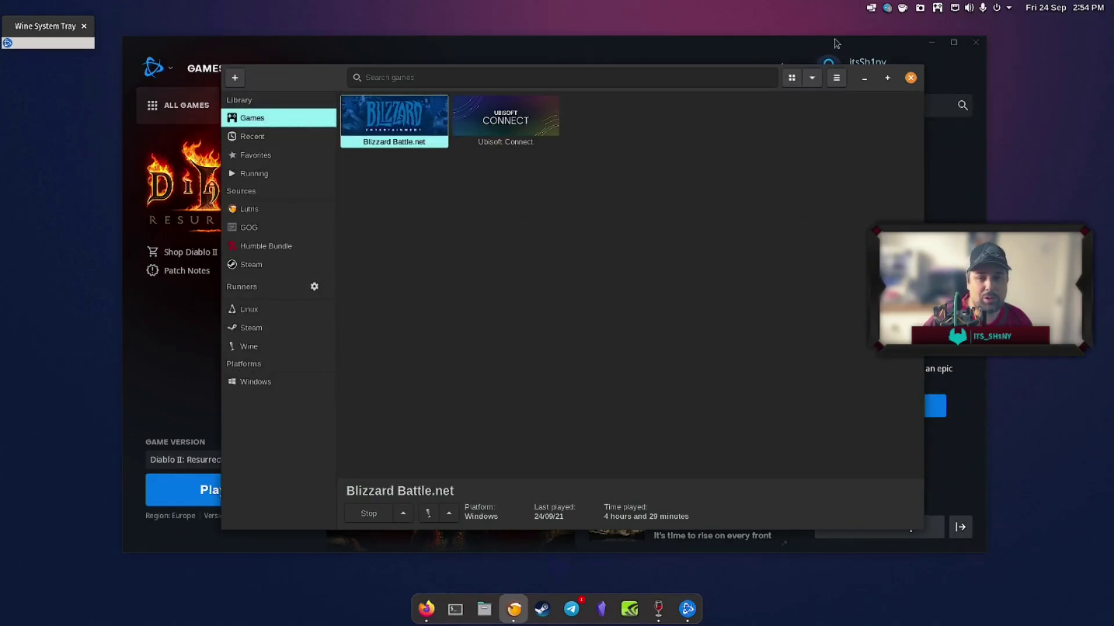
left_click(864, 78)
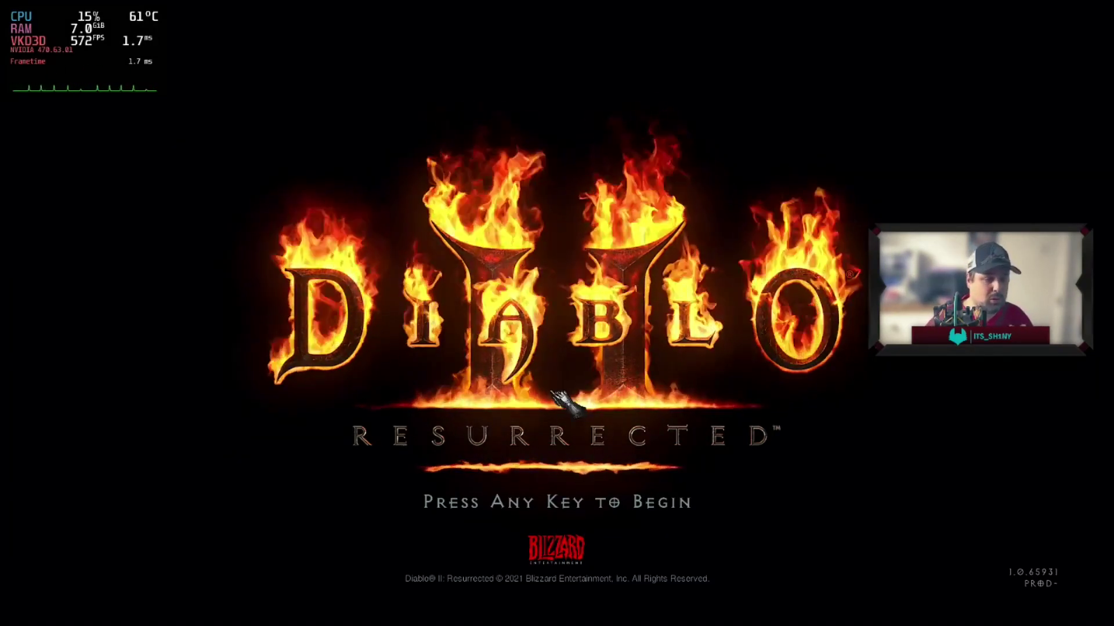
- Start the game from the title screen and walk the character past the loaded wagon to the waypoint
left_click(858, 460)
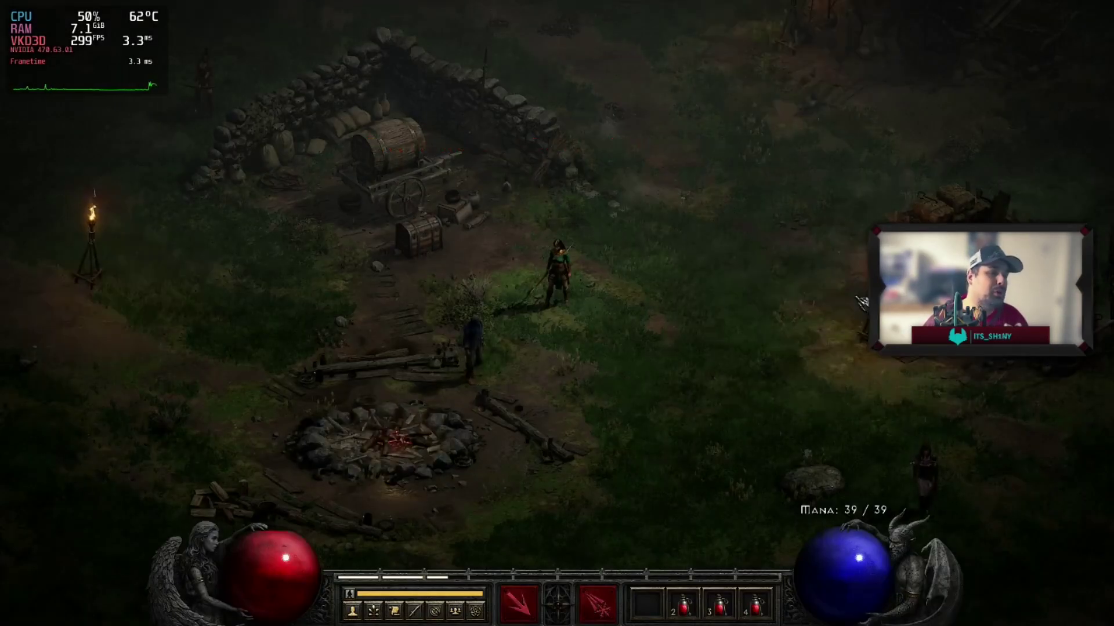
left_click(736, 308)
left_click(877, 199)
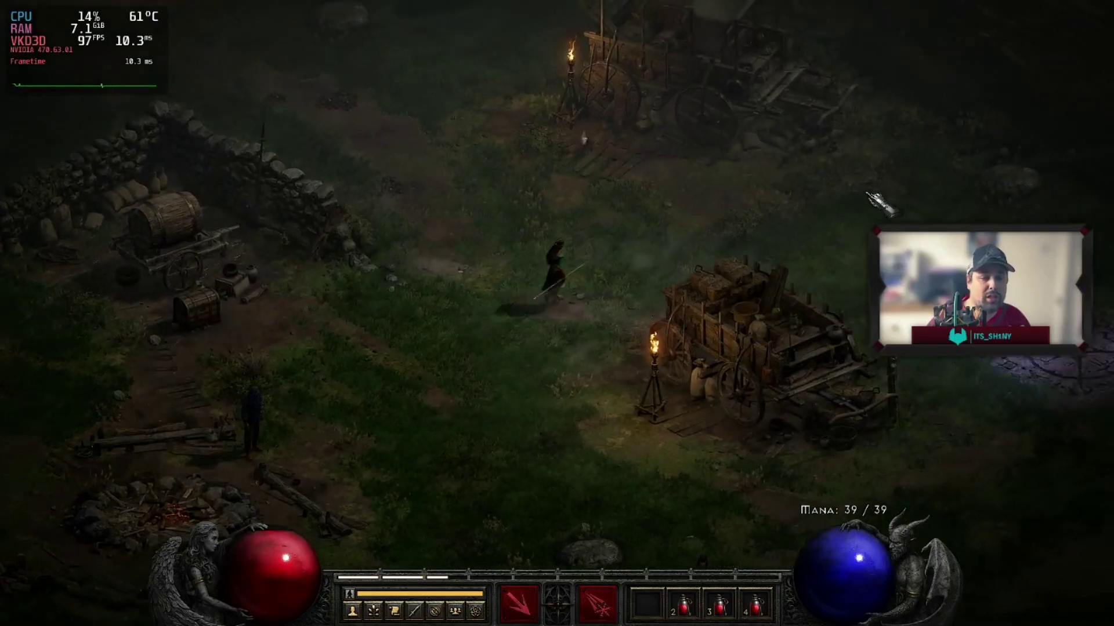
left_click(592, 381)
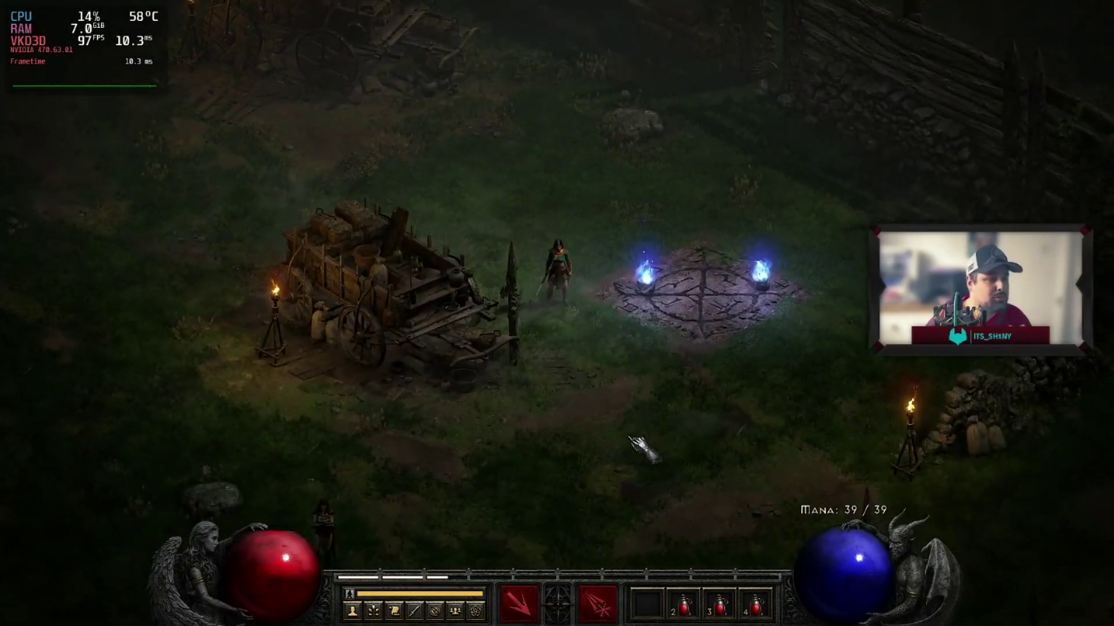
- Walk the character across the grass toward the standing guard, and back past the waypoint toward the torch by the stone wall
left_click(410, 427)
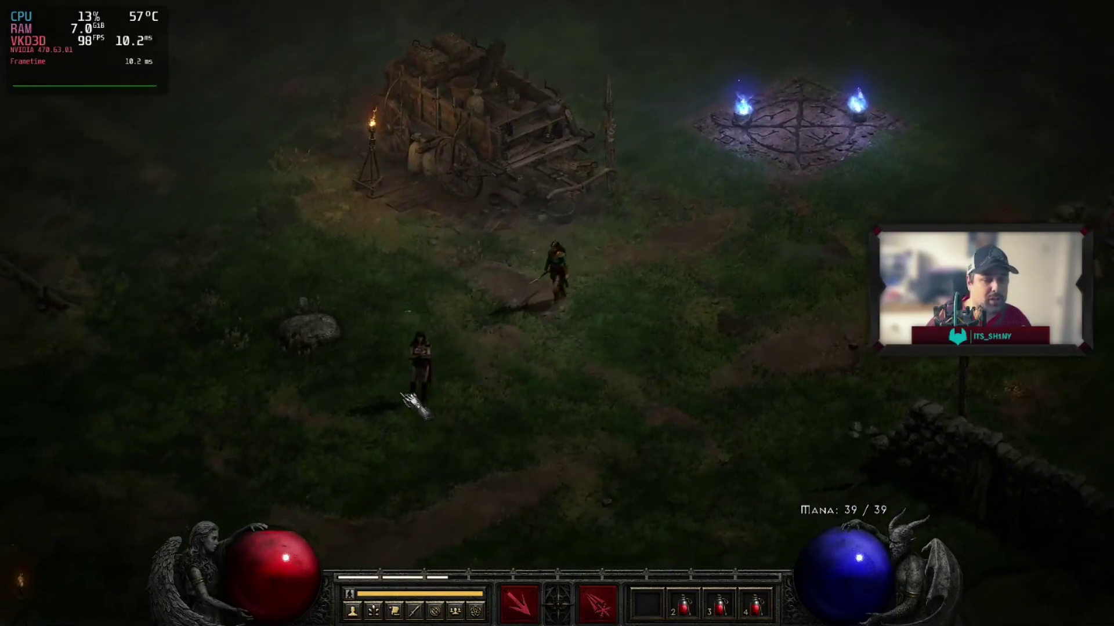
left_click(1099, 322)
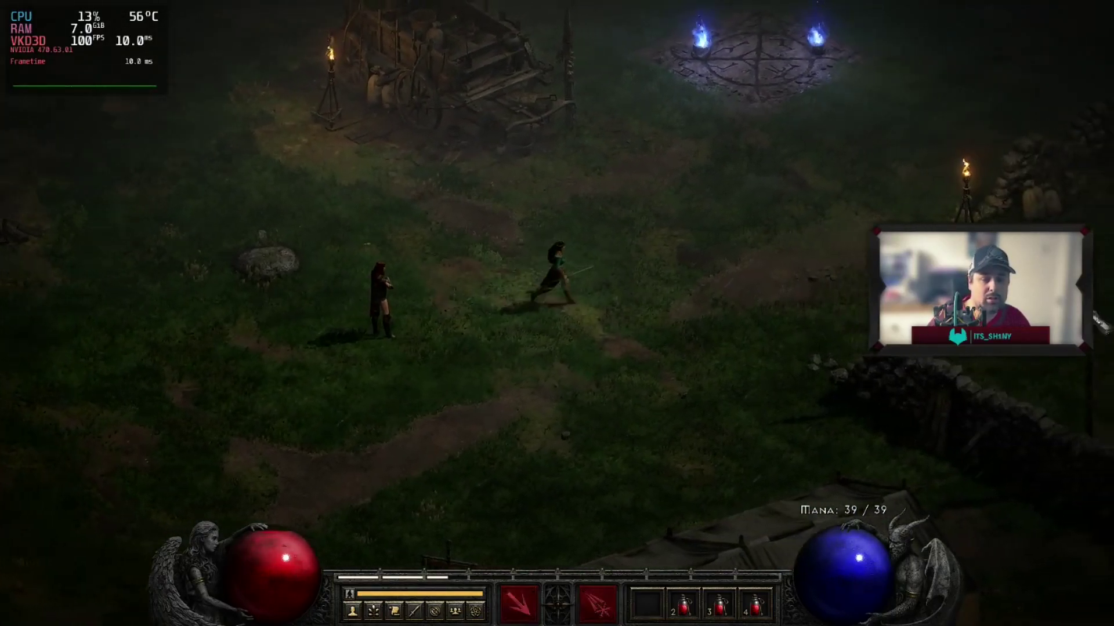
left_click(719, 191)
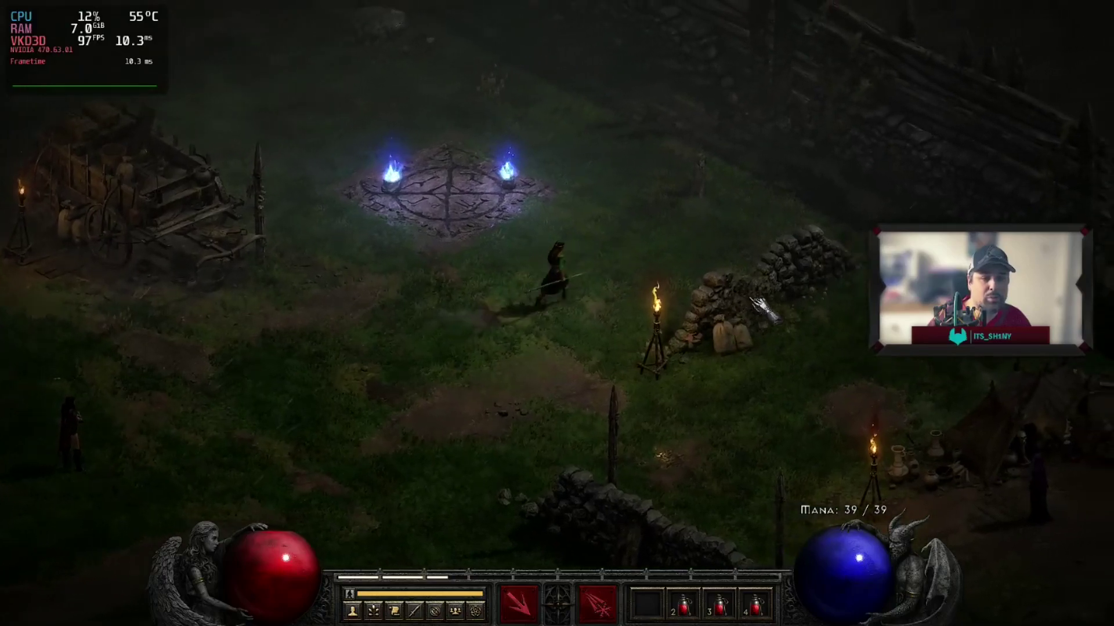
left_click(719, 499)
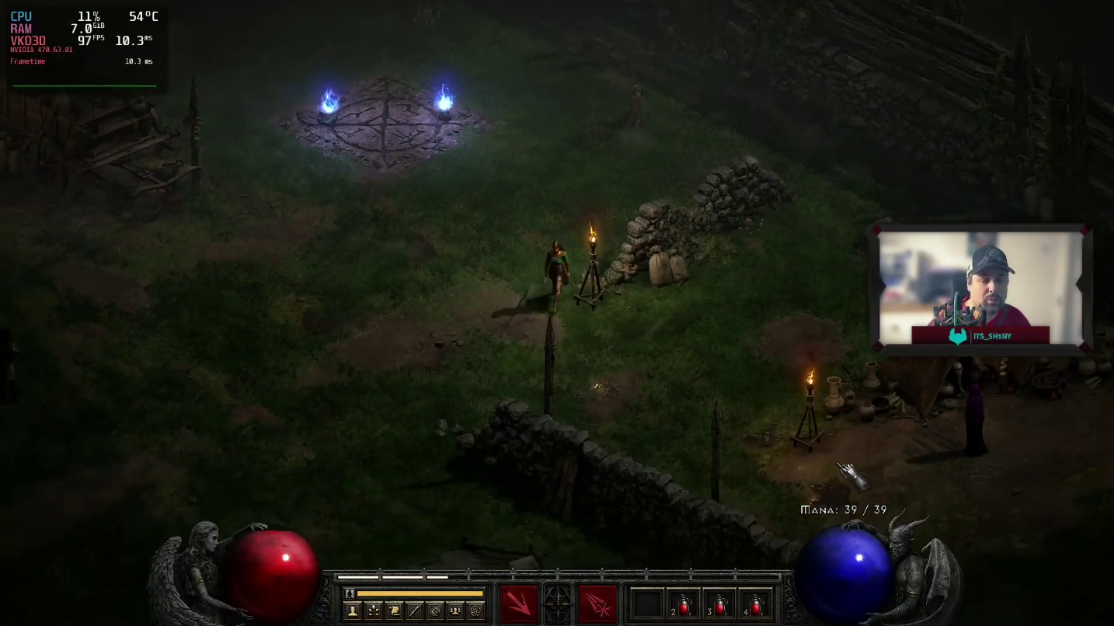
- Approach Akara at her tent, start talking to her and choose the Den of Evil topic
left_click(748, 278)
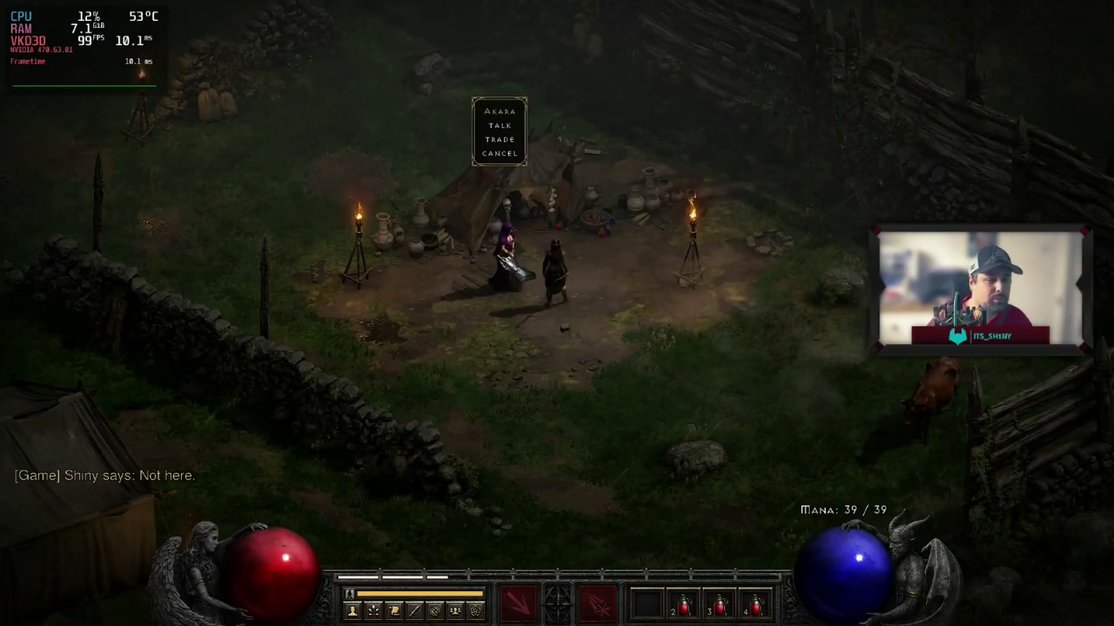
left_click(503, 127)
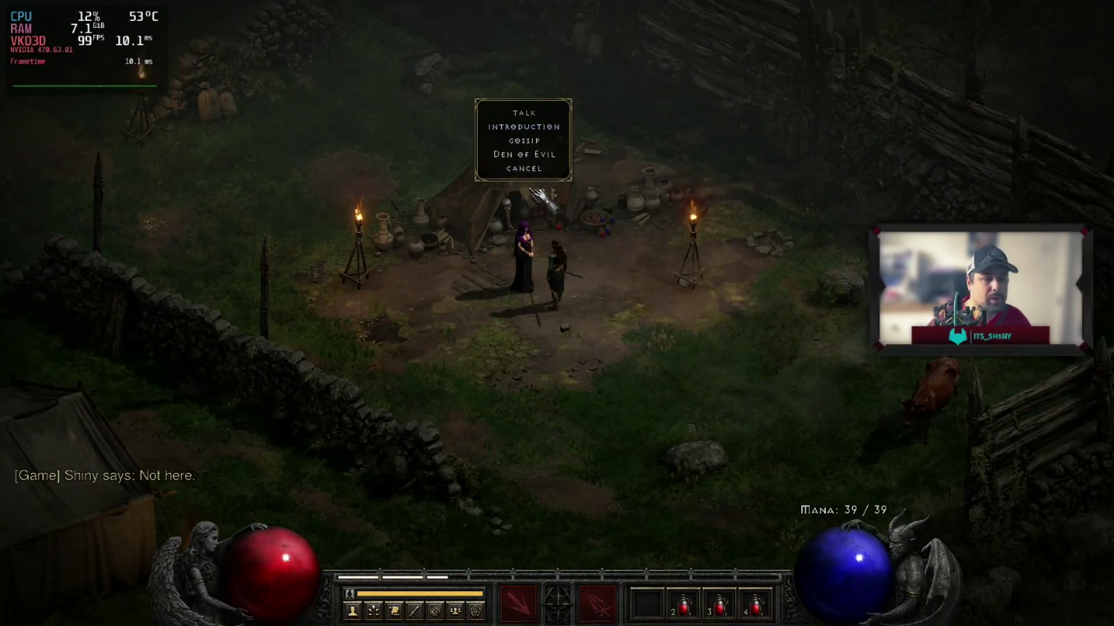
left_click(540, 161)
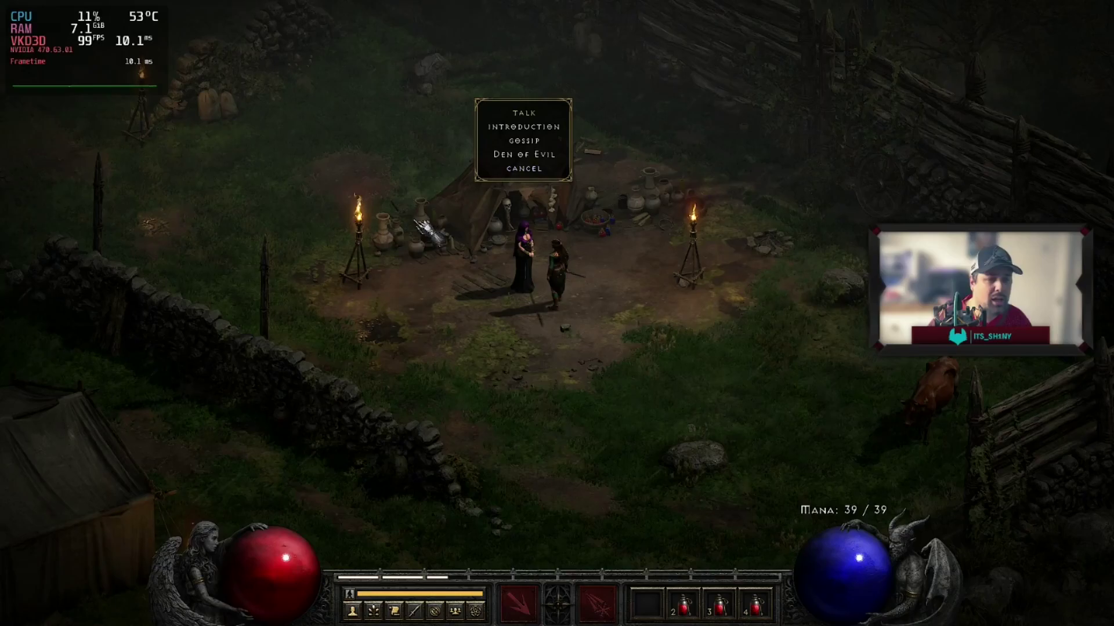
- Leave the conversation with Akara and walk the character across the camp to the open grass near the campfire
mouse_move(473, 319)
left_mouse_down()
mouse_move(402, 310)
mouse_move(199, 156)
left_mouse_up()
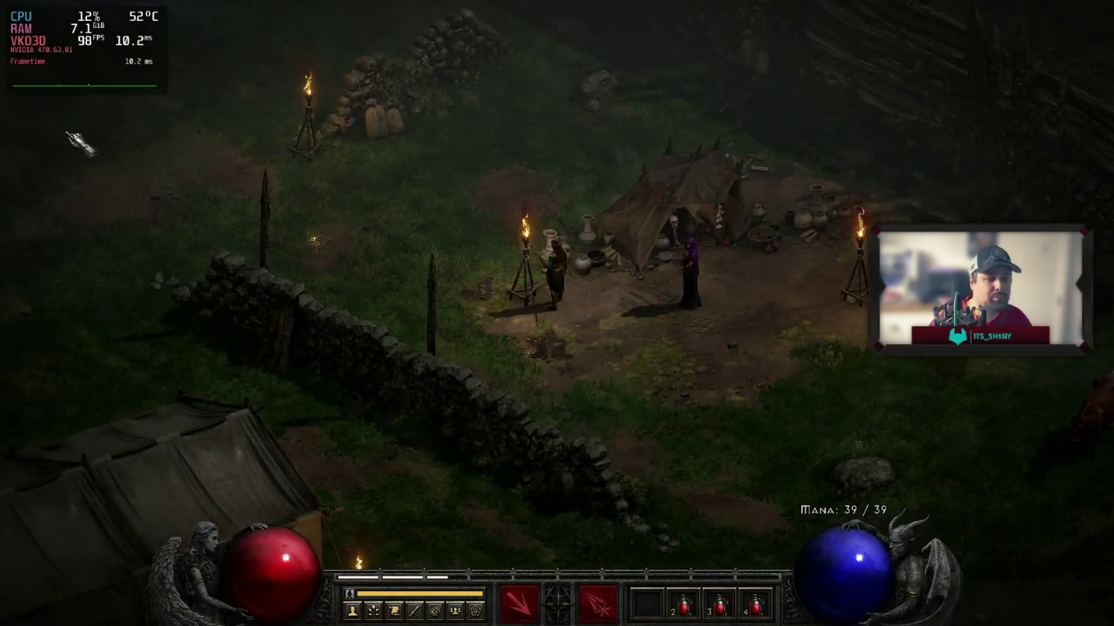
mouse_move(82, 142)
left_mouse_down()
mouse_move(372, 242)
mouse_move(323, 194)
mouse_move(255, 235)
mouse_move(287, 310)
mouse_move(405, 368)
mouse_move(377, 393)
mouse_move(266, 312)
mouse_move(437, 343)
mouse_move(454, 390)
left_mouse_up()
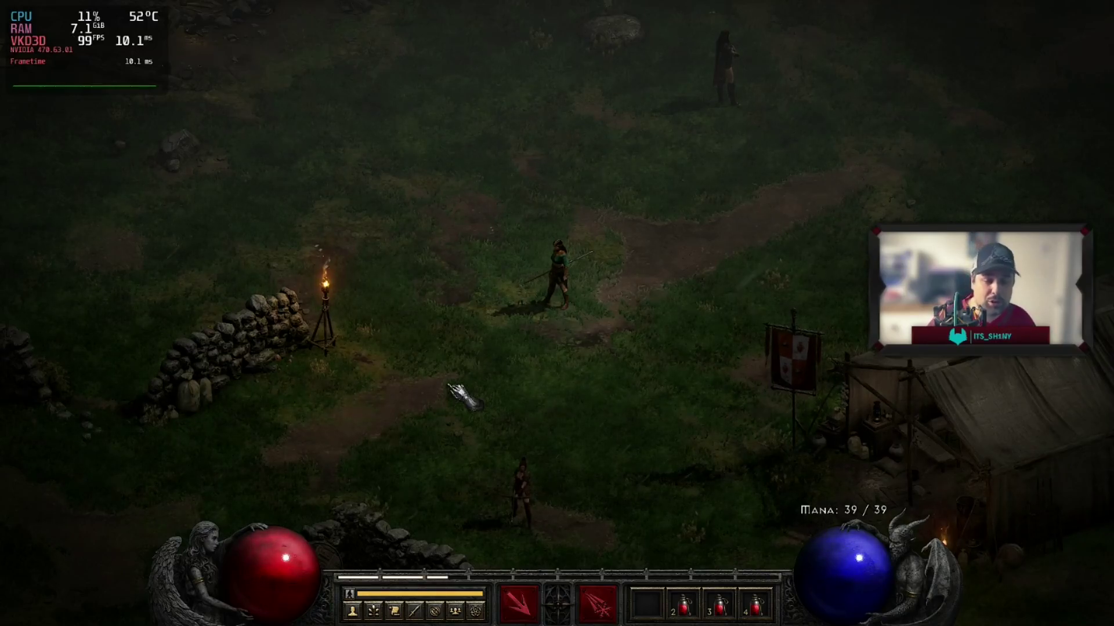
mouse_move(449, 386)
left_mouse_down()
mouse_move(703, 495)
mouse_move(524, 207)
left_mouse_up()
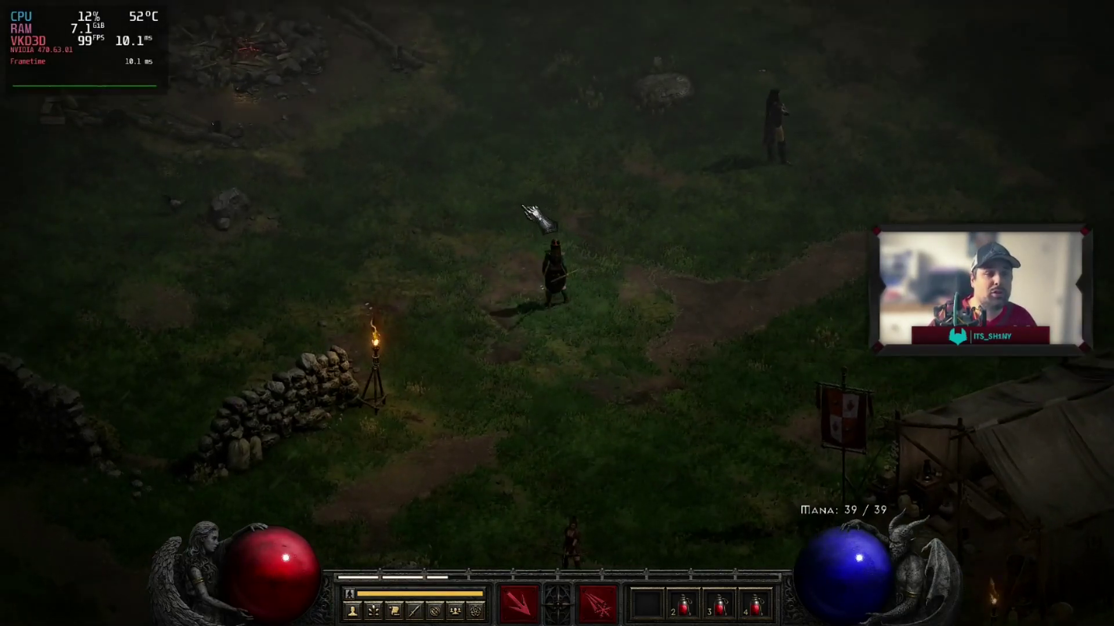